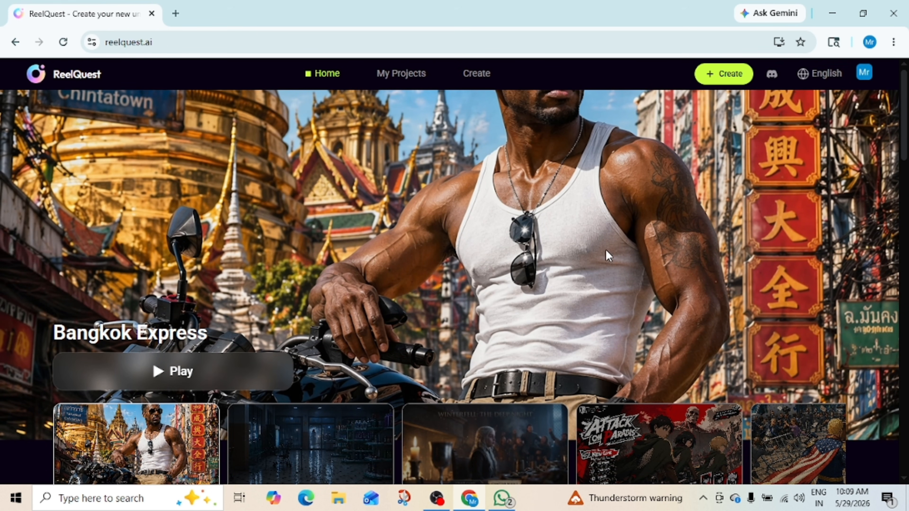
- Browse the featured and popular stories on the home page
{"action": "scroll", "coordinate": [594, 250], "scroll_direction": "down", "scroll_amount": 8}
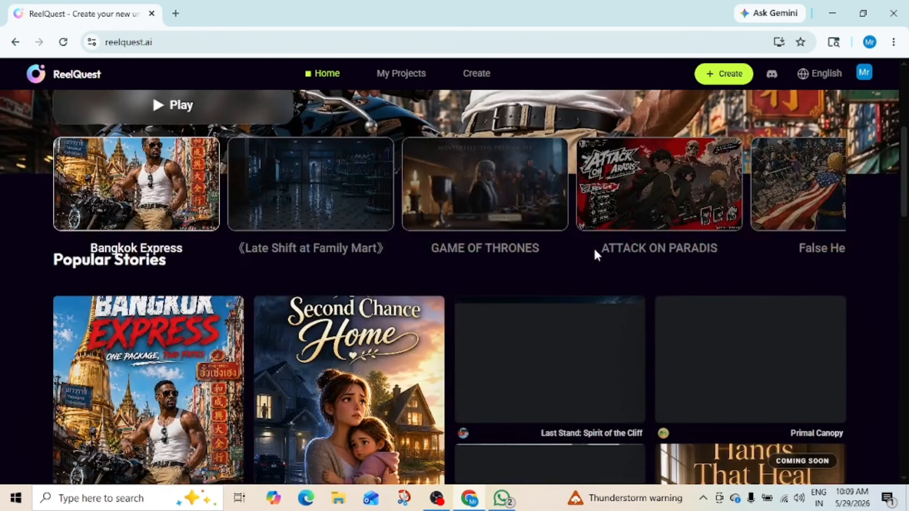
{"action": "scroll", "coordinate": [597, 255], "scroll_direction": "down", "scroll_amount": 10}
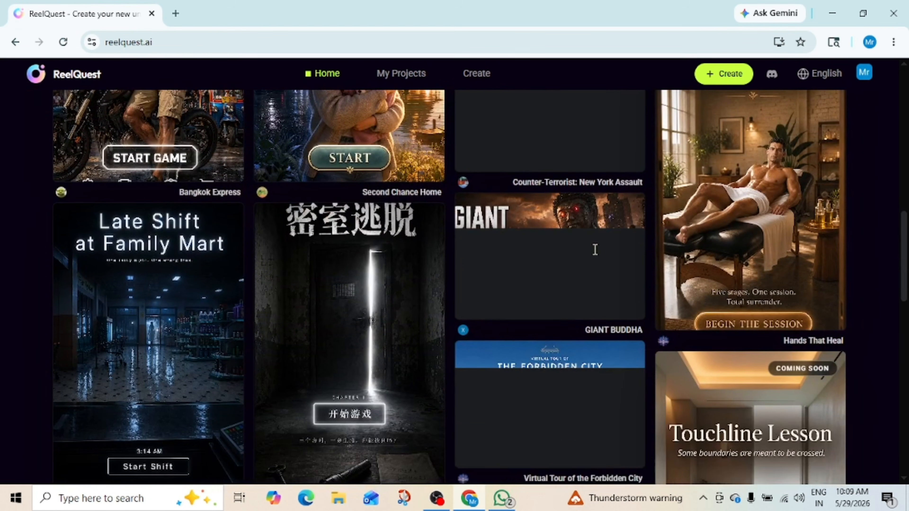
{"action": "scroll", "coordinate": [595, 251], "scroll_direction": "down", "scroll_amount": 13}
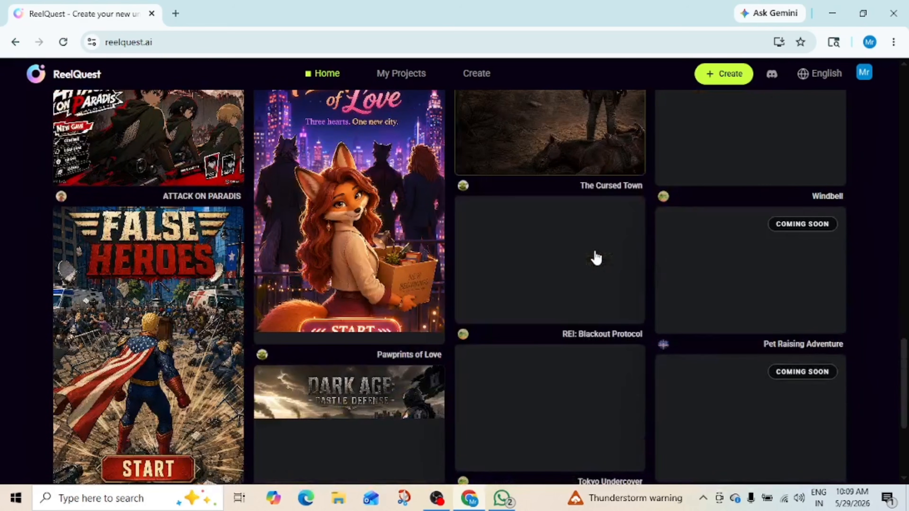
{"action": "scroll", "coordinate": [596, 256], "scroll_direction": "up", "scroll_amount": 2}
{"action": "scroll", "coordinate": [595, 255], "scroll_direction": "up", "scroll_amount": 10}
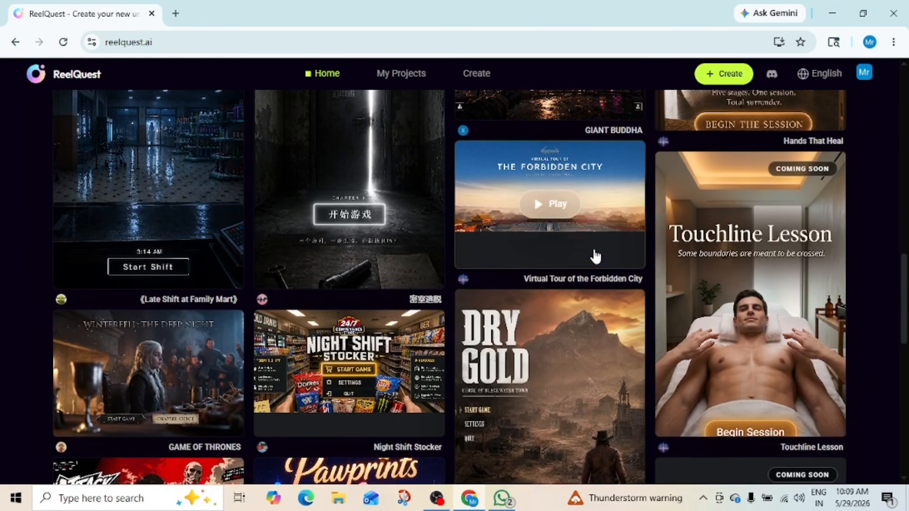
{"action": "scroll", "coordinate": [595, 256], "scroll_direction": "up", "scroll_amount": 10}
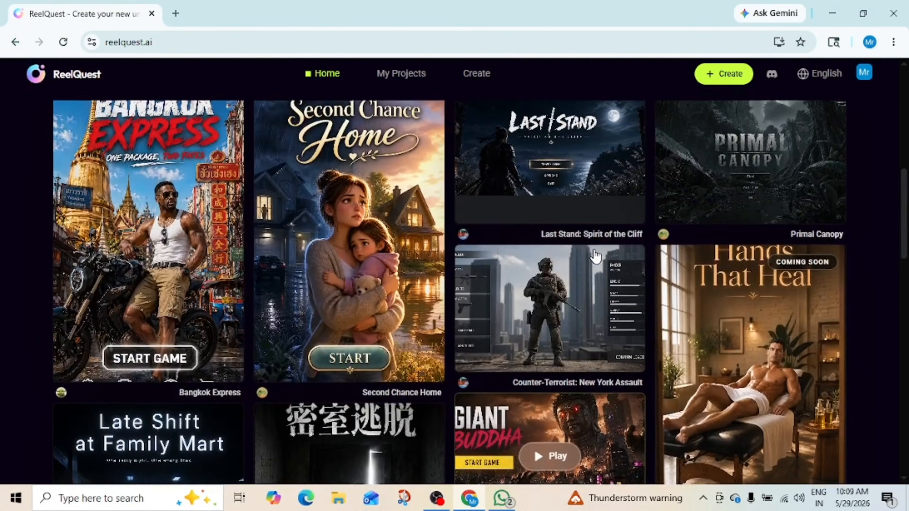
{"action": "scroll", "coordinate": [594, 250], "scroll_direction": "up", "scroll_amount": 8}
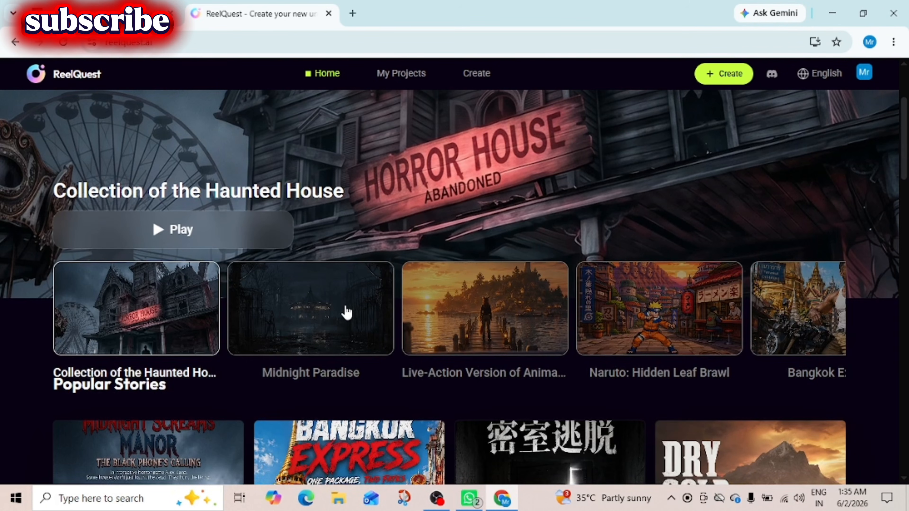
- Open the featured story Live-Action Version of Animal Crossing and begin its journey
{"action": "scroll", "coordinate": [195, 359], "scroll_direction": "down", "scroll_amount": 2}
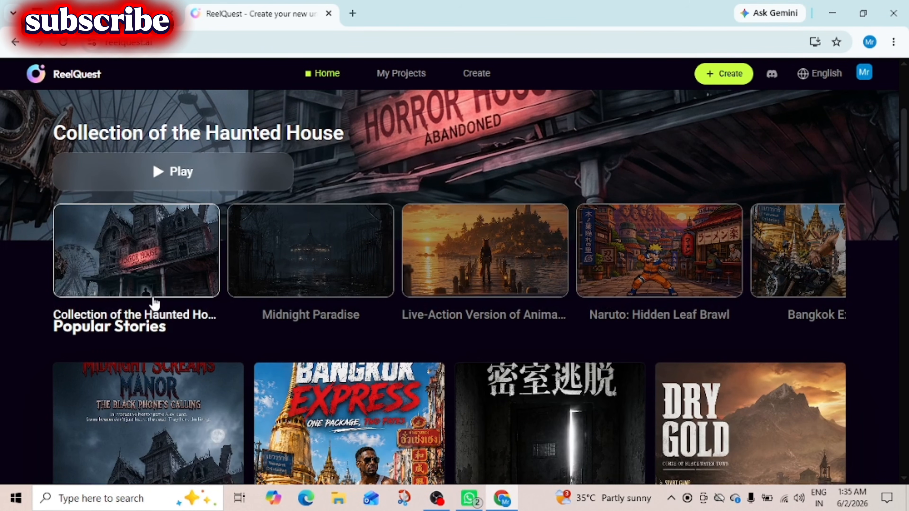
{"action": "left_click", "coordinate": [163, 267]}
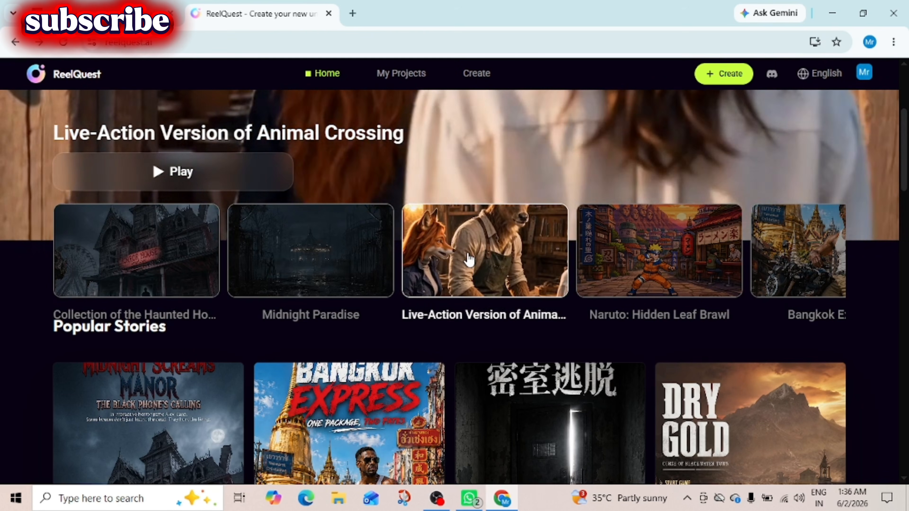
{"action": "left_click", "coordinate": [468, 258]}
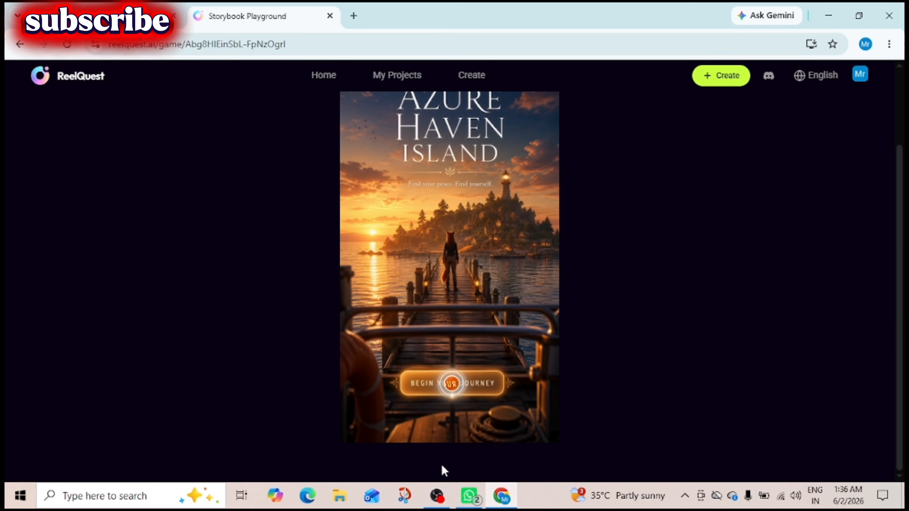
{"action": "left_click", "coordinate": [444, 393]}
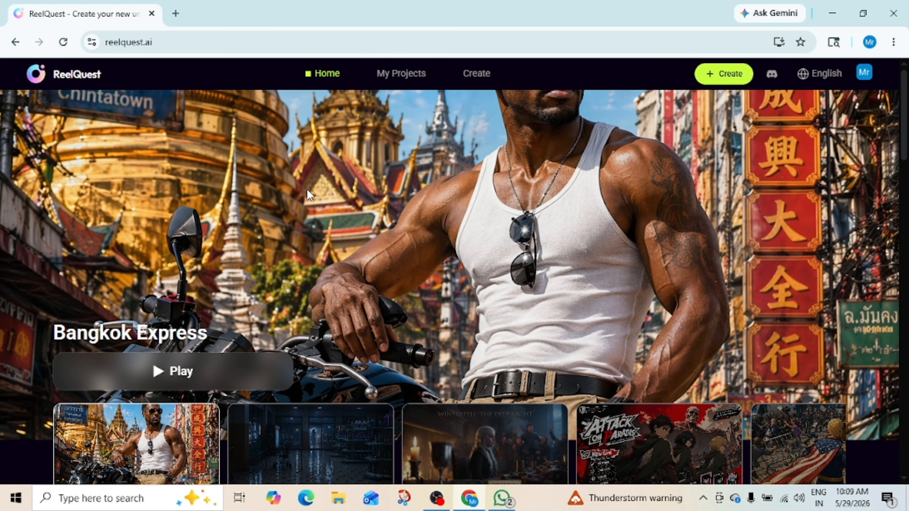
{"action": "scroll", "coordinate": [305, 193], "scroll_direction": "down", "scroll_amount": 6}
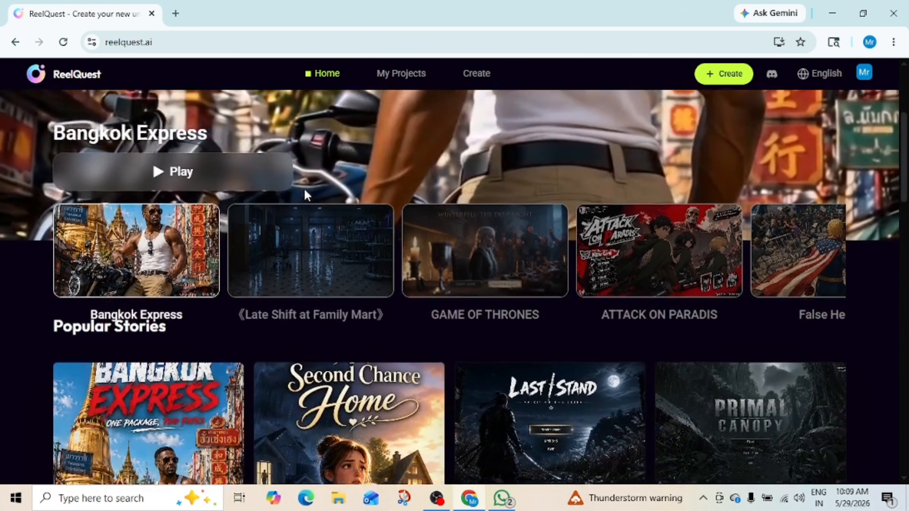
{"action": "scroll", "coordinate": [305, 194], "scroll_direction": "down", "scroll_amount": 3}
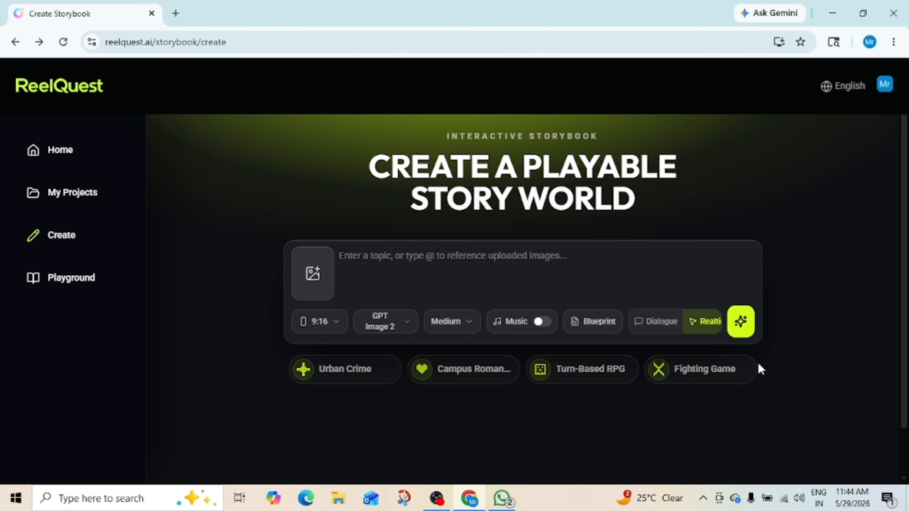
- Select Dialogue mode and prompt for a Street Fighter / King of Fighters-like 2D real-time fighting game with combos, blocks, counters, supers, energy bursts and anime effects
{"action": "left_click", "coordinate": [653, 322]}
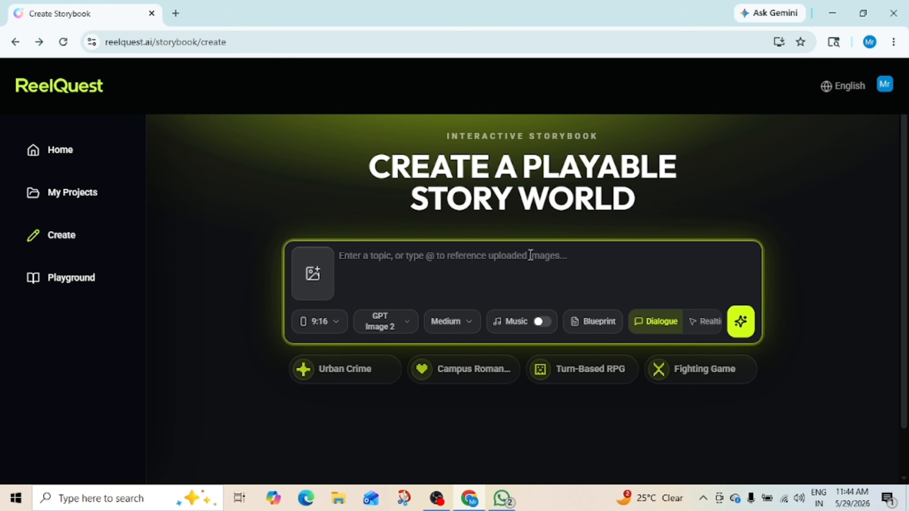
{"action": "left_click", "coordinate": [375, 267]}
{"action": "type", "text": "Create a Street Fighter / King of Fighters-like 2D real-time fighting game with combos, blocks, counters, supers, unique move lists, energy bursts, side-view arena framing, and punchy anime impact effects."}
- Set the aspect ratio to 16:9 and the image model to Nano Banana 2, with music enabled
{"action": "left_click", "coordinate": [342, 319]}
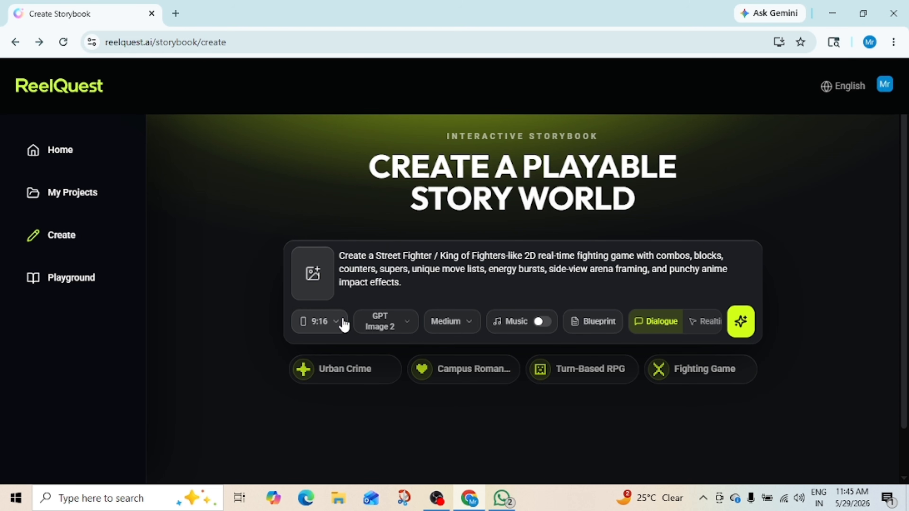
{"action": "left_click", "coordinate": [344, 323]}
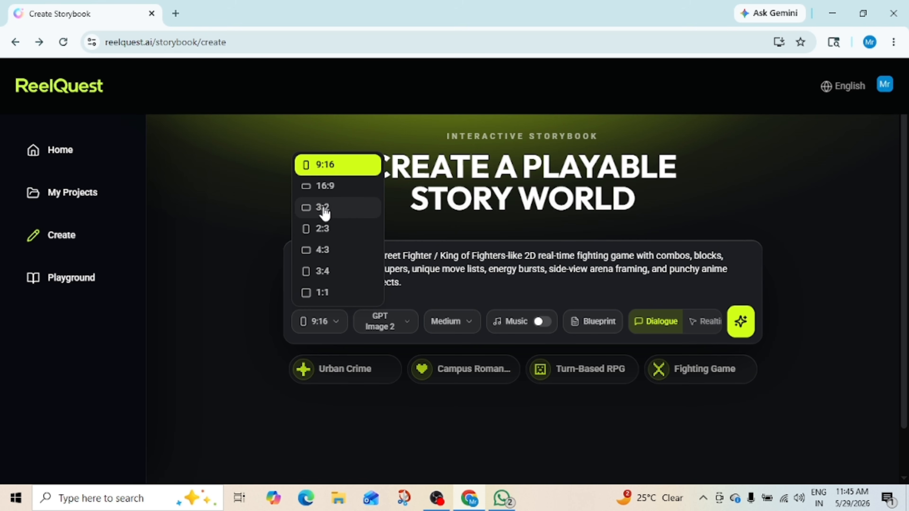
{"action": "left_click", "coordinate": [324, 187]}
{"action": "left_click", "coordinate": [414, 319]}
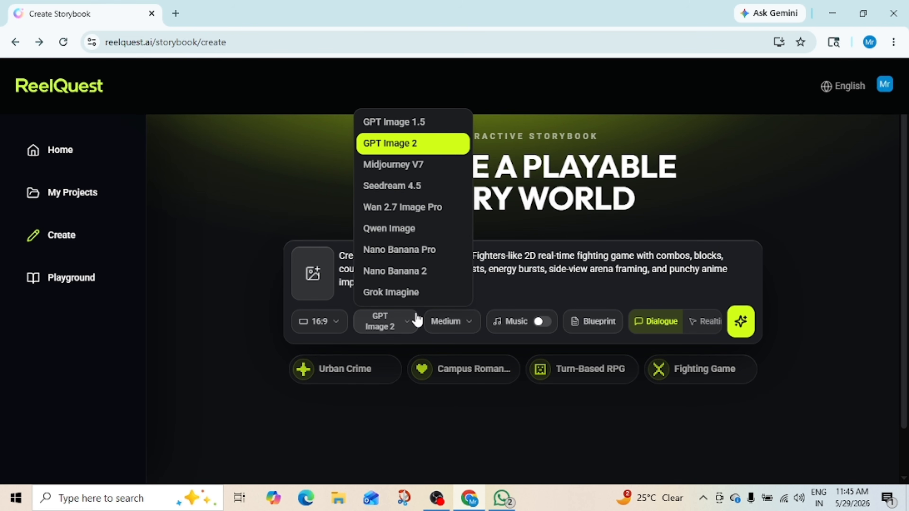
{"action": "left_click", "coordinate": [394, 271]}
{"action": "left_click", "coordinate": [496, 321]}
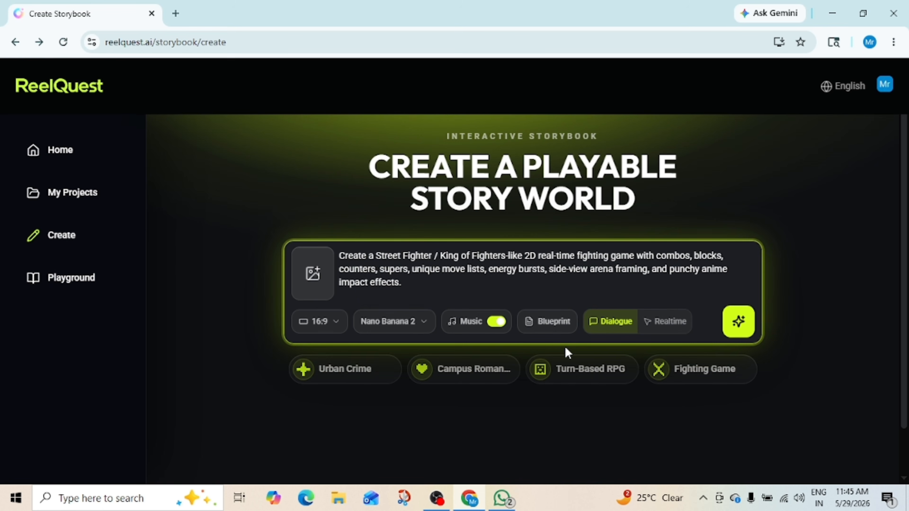
- Save a blueprint describing Kai and Maya's neon city tournament, game features and branching story, and start generating the storybook
{"action": "left_click", "coordinate": [550, 323]}
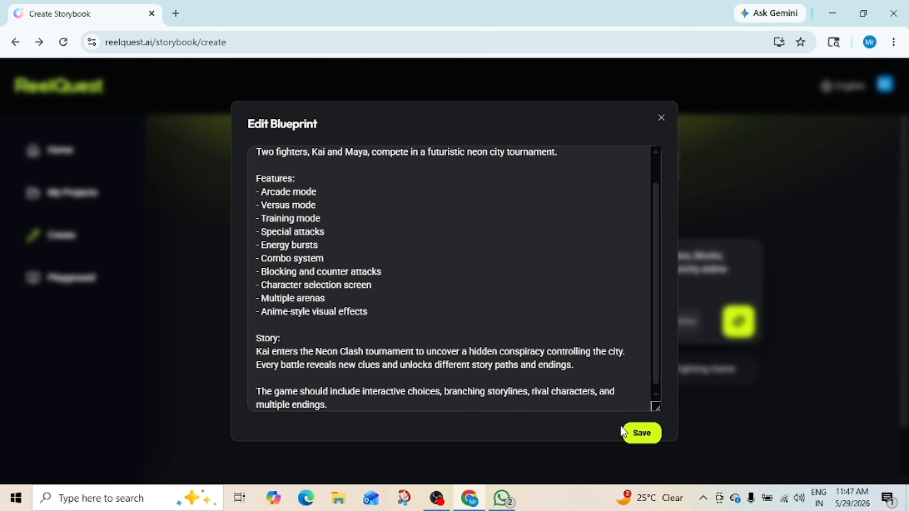
{"action": "left_click", "coordinate": [631, 438]}
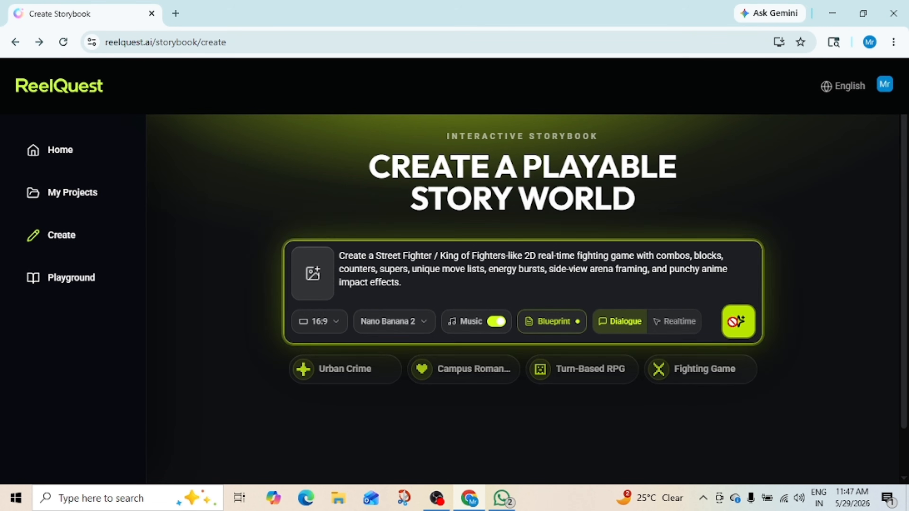
{"action": "left_click", "coordinate": [738, 321]}
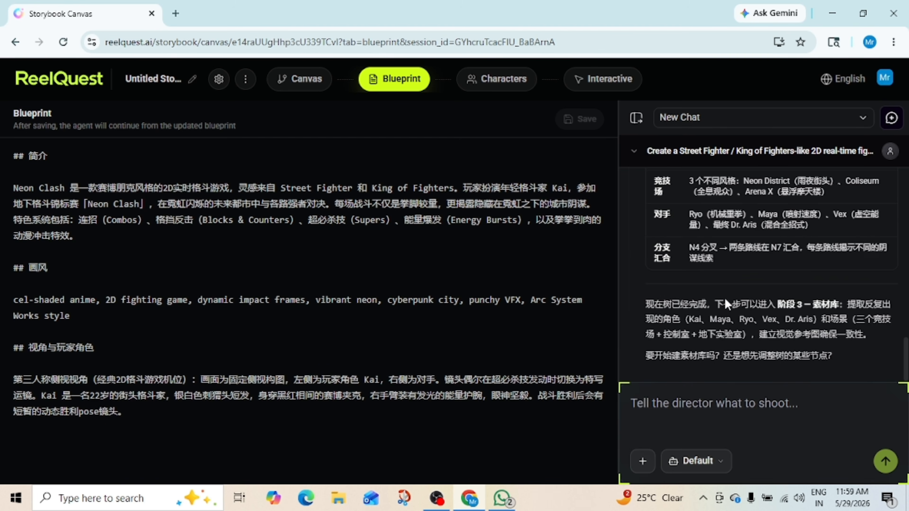
- Ask the director to generate character assets with profiles, portraits, abilities, personality traits, fighting styles and visual descriptions for Kai, Maya, Ryo, Vex and Dr. Aris
{"action": "scroll", "coordinate": [717, 302], "scroll_direction": "up", "scroll_amount": 15}
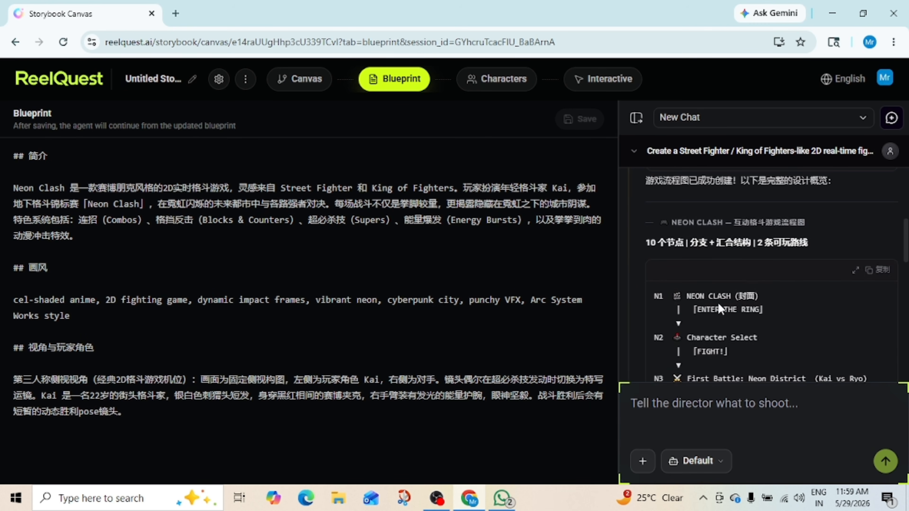
{"action": "scroll", "coordinate": [710, 305], "scroll_direction": "down", "scroll_amount": 5}
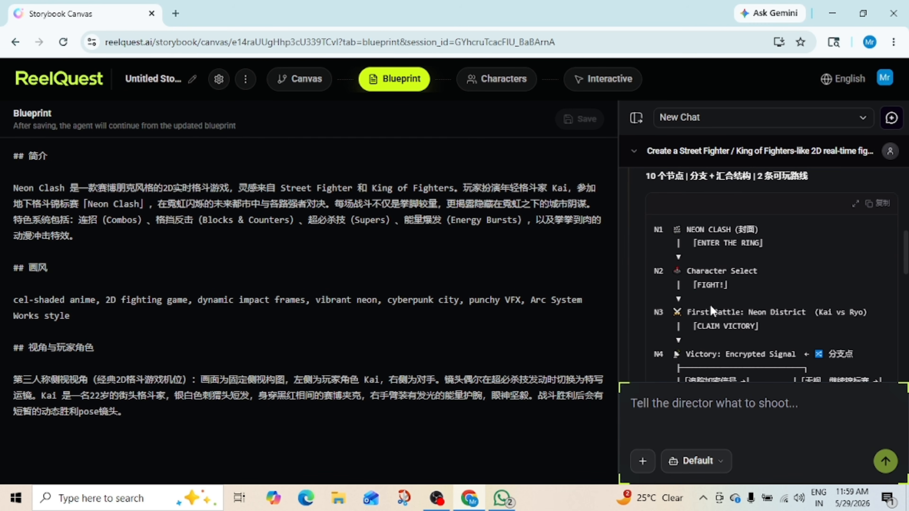
{"action": "scroll", "coordinate": [705, 305], "scroll_direction": "down", "scroll_amount": 6}
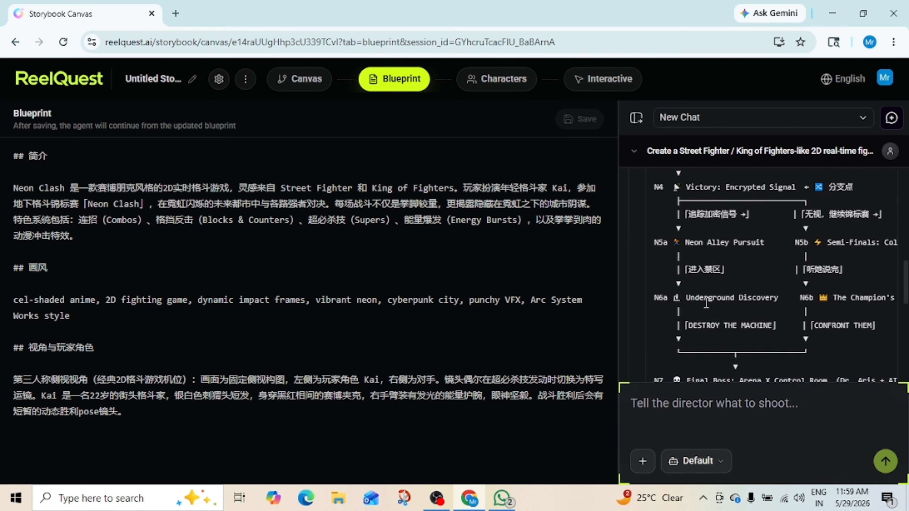
{"action": "scroll", "coordinate": [702, 309], "scroll_direction": "down", "scroll_amount": 6}
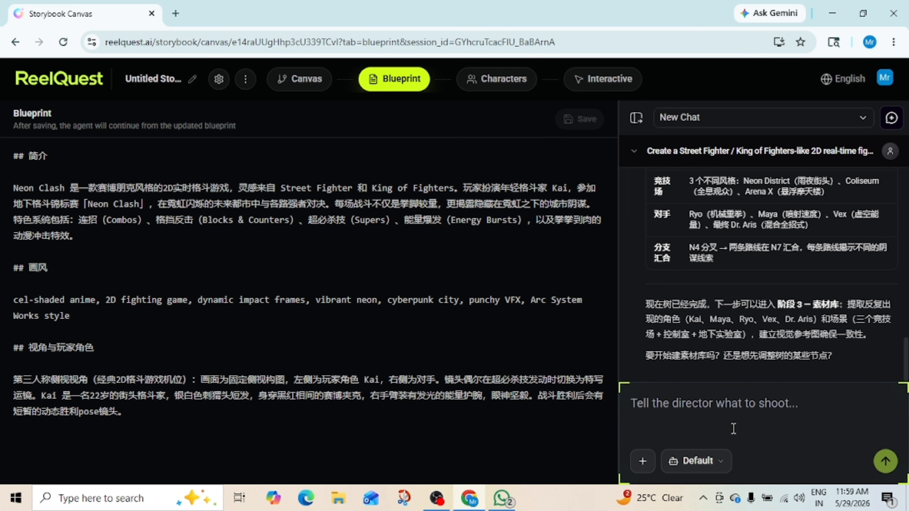
{"action": "right_click", "coordinate": [722, 418]}
{"action": "left_click", "coordinate": [736, 257]}
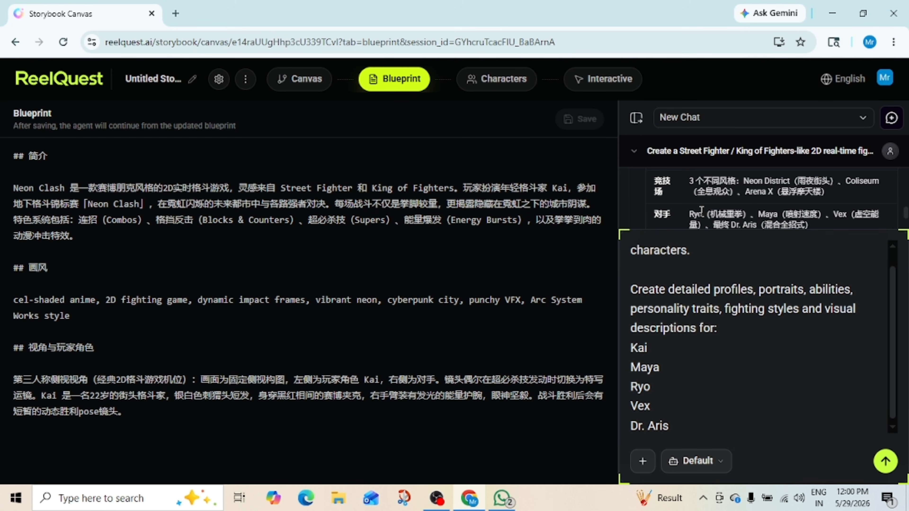
{"action": "left_click", "coordinate": [885, 460]}
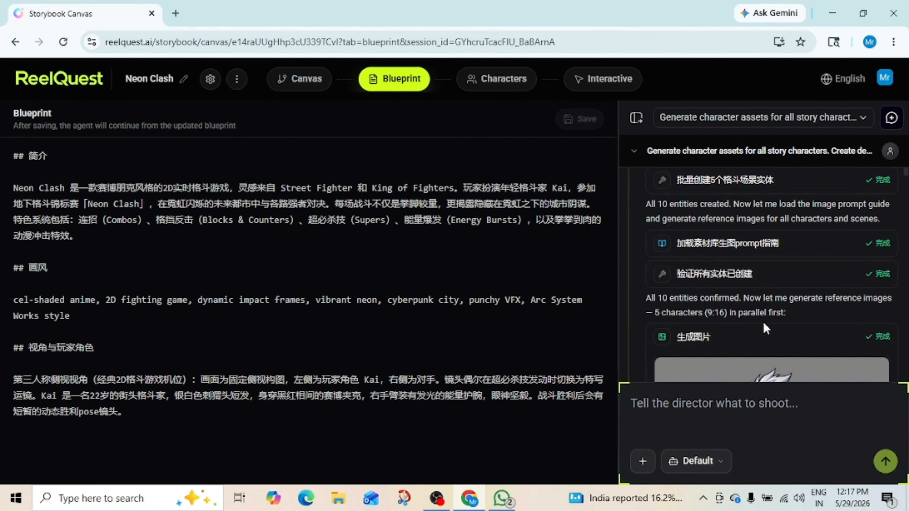
- Examine the generated reference images of the story characters in the director chat
{"action": "scroll", "coordinate": [825, 325], "scroll_direction": "down", "scroll_amount": 3}
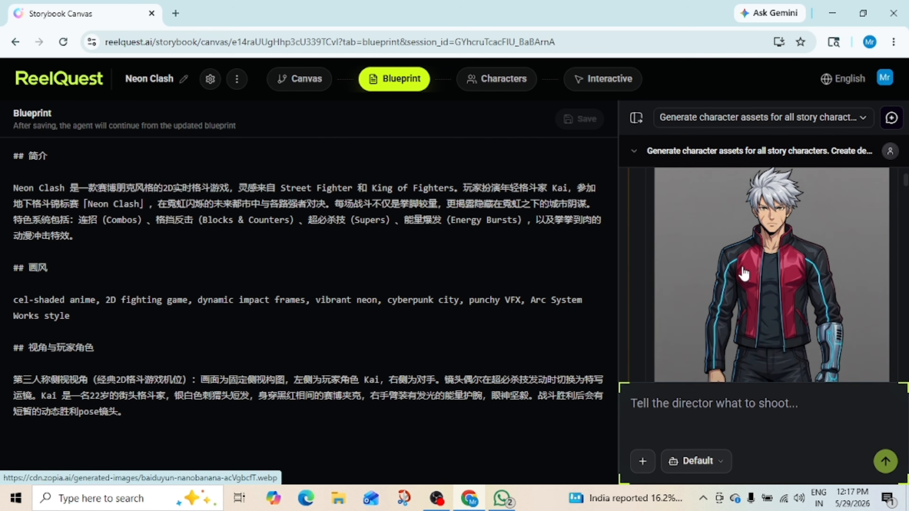
{"action": "scroll", "coordinate": [744, 276], "scroll_direction": "up", "scroll_amount": 3}
{"action": "scroll", "coordinate": [772, 239], "scroll_direction": "down", "scroll_amount": 5}
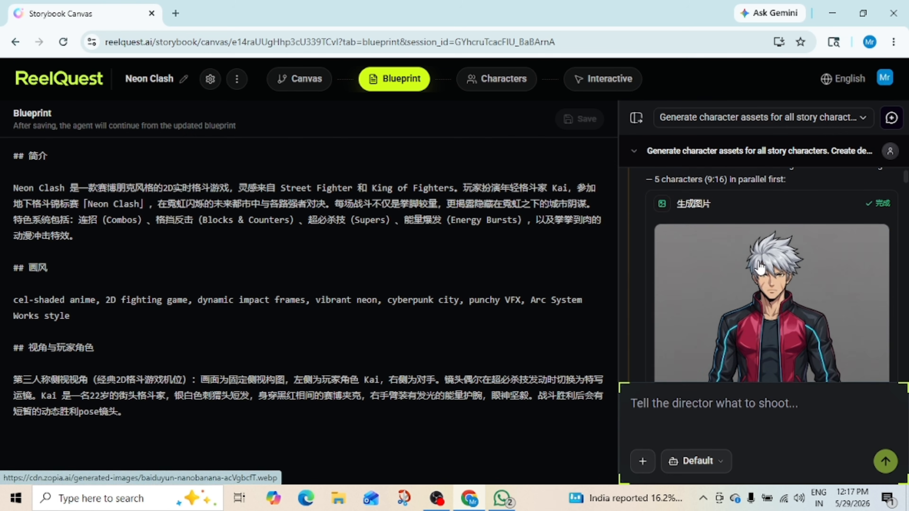
{"action": "scroll", "coordinate": [755, 271], "scroll_direction": "down", "scroll_amount": 6}
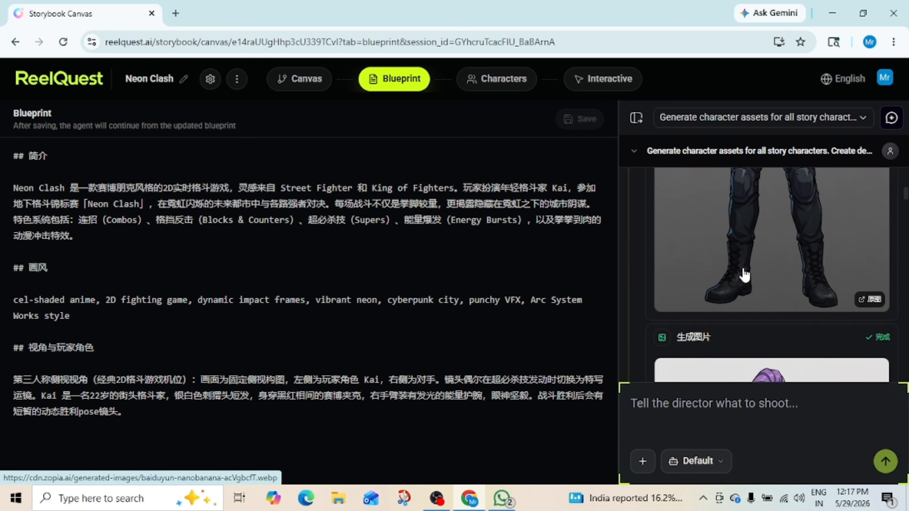
{"action": "scroll", "coordinate": [744, 276], "scroll_direction": "down", "scroll_amount": 10}
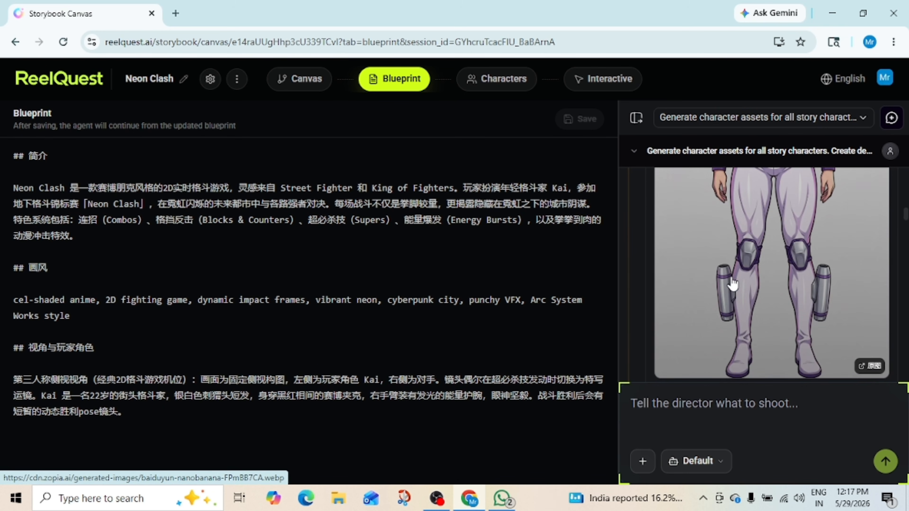
{"action": "scroll", "coordinate": [730, 286], "scroll_direction": "down", "scroll_amount": 10}
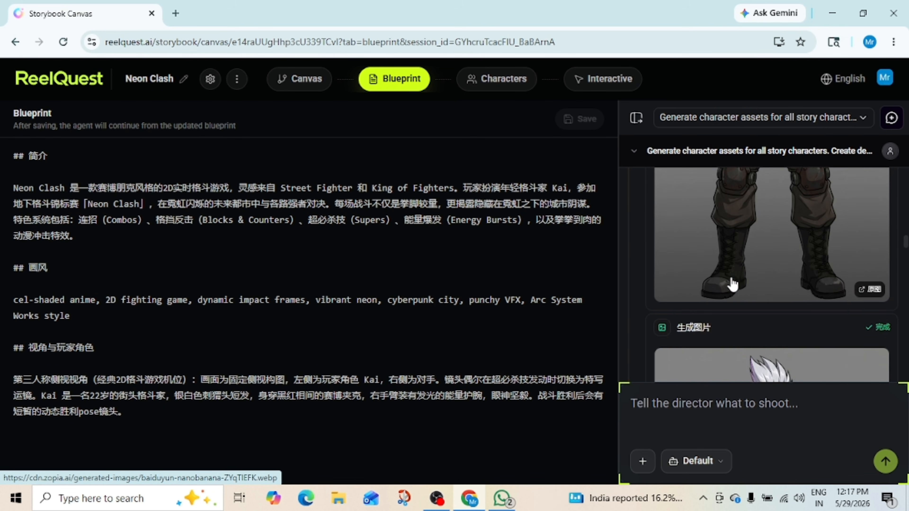
{"action": "scroll", "coordinate": [731, 286], "scroll_direction": "down", "scroll_amount": 10}
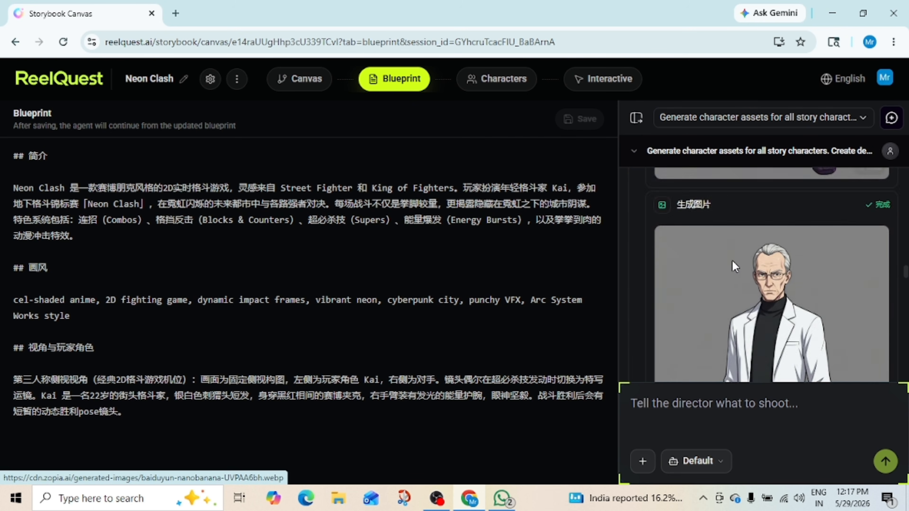
{"action": "scroll", "coordinate": [742, 244], "scroll_direction": "down", "scroll_amount": 10}
- Open the project's character library and look over its scene and character cards
{"action": "left_click", "coordinate": [500, 79]}
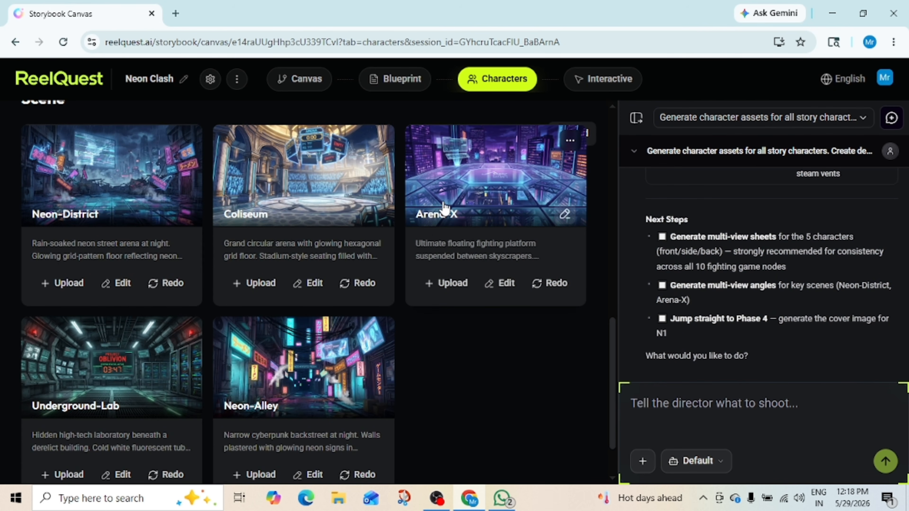
{"action": "scroll", "coordinate": [436, 219], "scroll_direction": "down", "scroll_amount": 2}
{"action": "scroll", "coordinate": [438, 227], "scroll_direction": "up", "scroll_amount": 10}
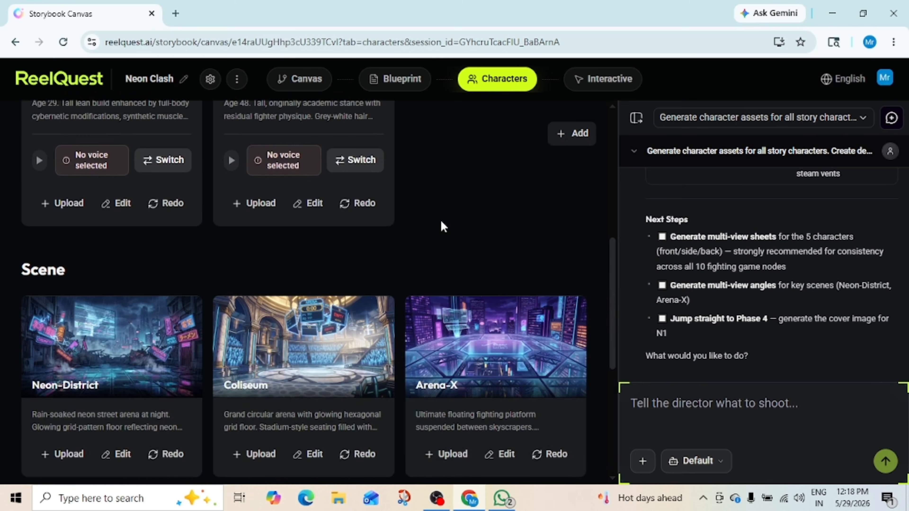
{"action": "scroll", "coordinate": [442, 227], "scroll_direction": "up", "scroll_amount": 4}
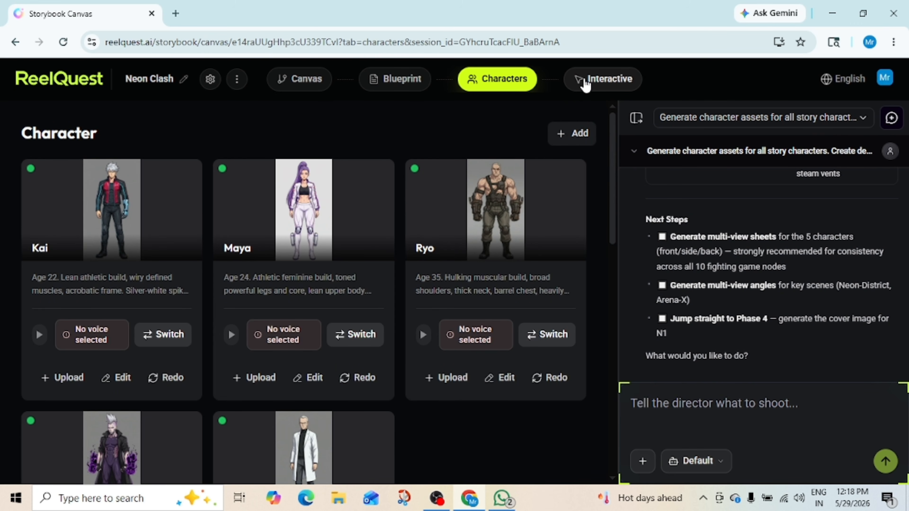
- In the interactive view, ask the director to generate all scene visuals for every node and create a playable preview of the game
{"action": "left_click", "coordinate": [584, 85]}
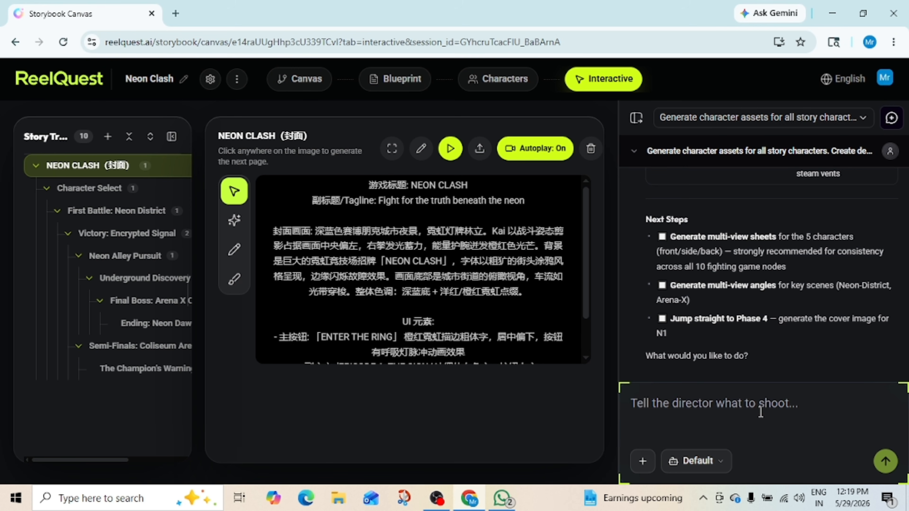
{"action": "left_click", "coordinate": [732, 411]}
{"action": "type", "text": "Generate all scene visuals for every node and create a playable preview of the game."}
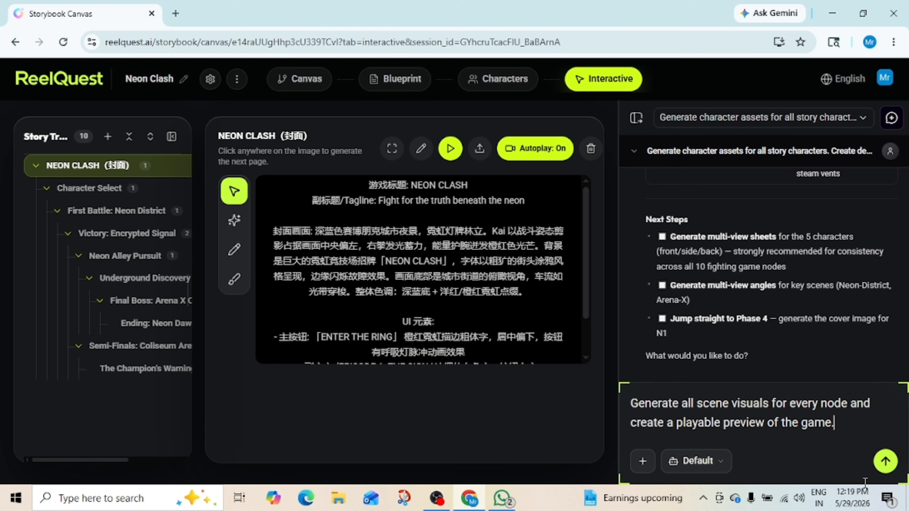
{"action": "left_click", "coordinate": [885, 460]}
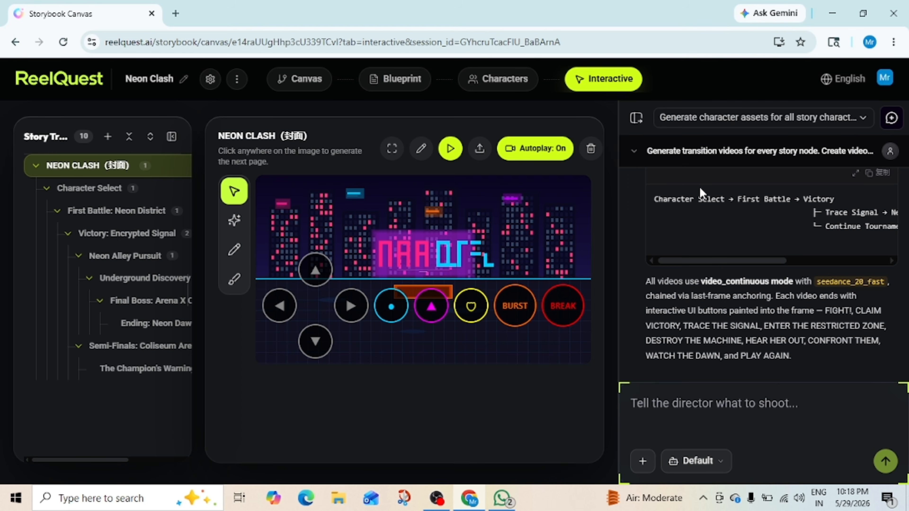
- Look back through the director chat at the transition videos generated for the story nodes
{"action": "scroll", "coordinate": [690, 185], "scroll_direction": "up", "scroll_amount": 1}
{"action": "scroll", "coordinate": [677, 182], "scroll_direction": "up", "scroll_amount": 10}
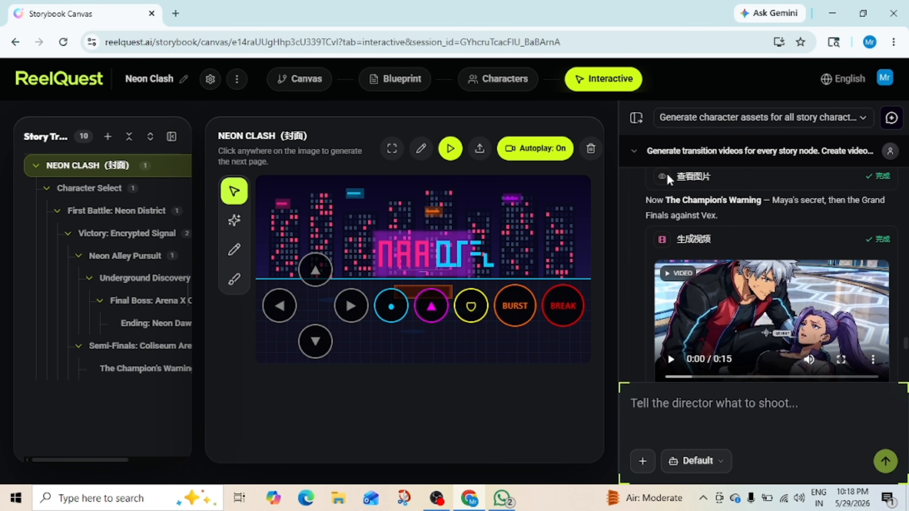
{"action": "scroll", "coordinate": [686, 204], "scroll_direction": "up", "scroll_amount": 5}
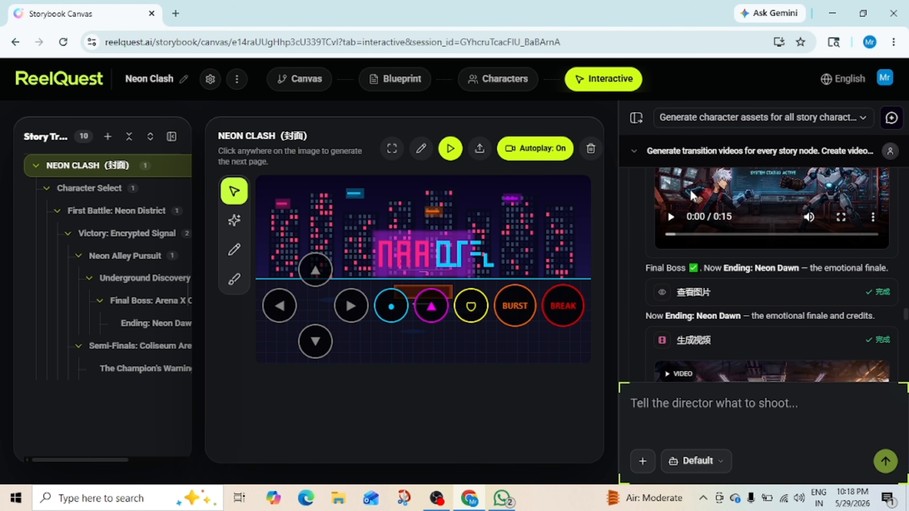
{"action": "scroll", "coordinate": [684, 189], "scroll_direction": "up", "scroll_amount": 3}
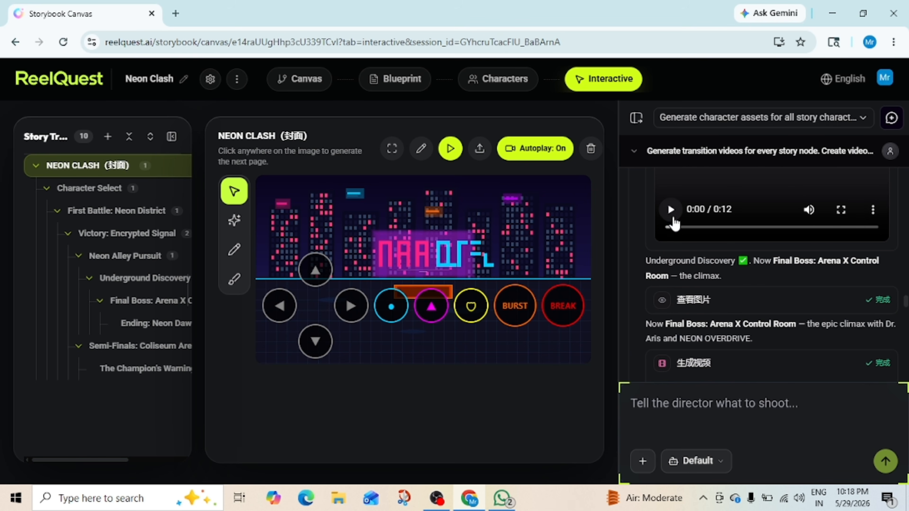
{"action": "scroll", "coordinate": [672, 220], "scroll_direction": "up", "scroll_amount": 2}
{"action": "scroll", "coordinate": [672, 215], "scroll_direction": "up", "scroll_amount": 4}
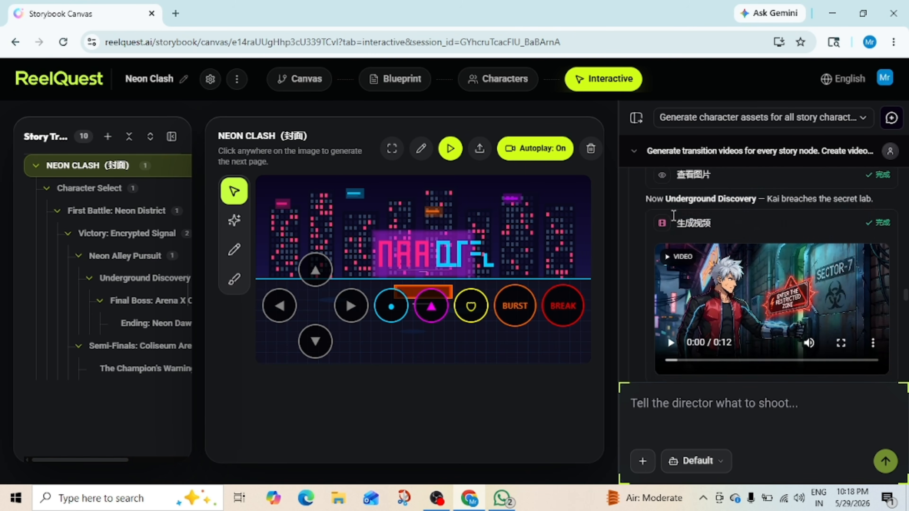
{"action": "scroll", "coordinate": [672, 214], "scroll_direction": "up", "scroll_amount": 8}
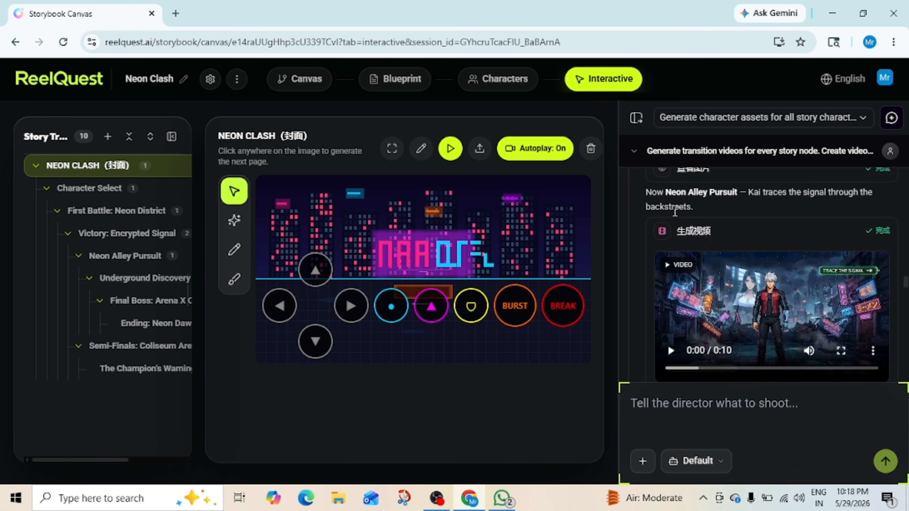
{"action": "scroll", "coordinate": [674, 212], "scroll_direction": "up", "scroll_amount": 6}
- Play the generated First Battle video in full screen, and return to the project
{"action": "left_click", "coordinate": [832, 278]}
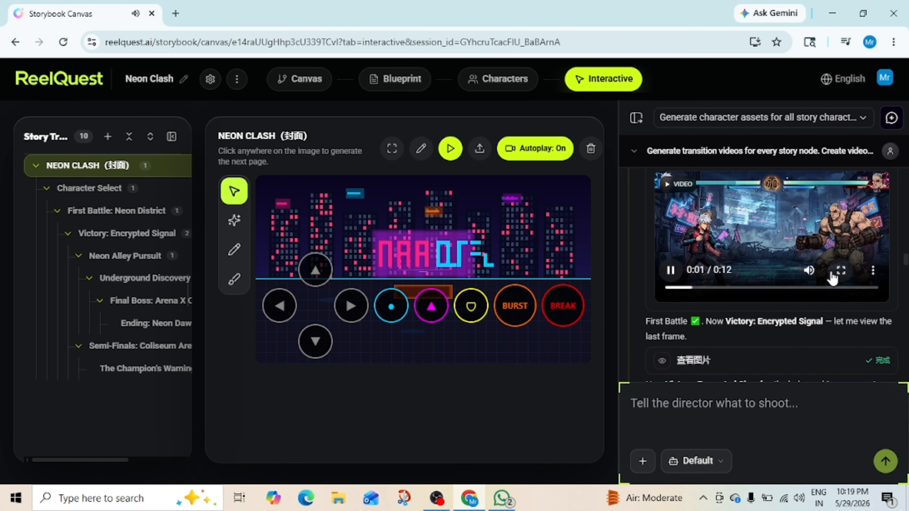
{"action": "left_click", "coordinate": [837, 270]}
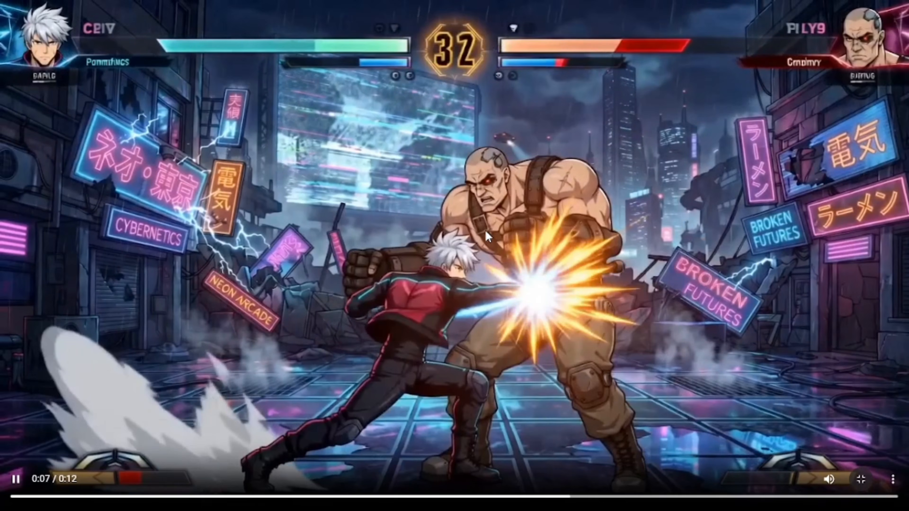
{"action": "key", "text": "Escape"}
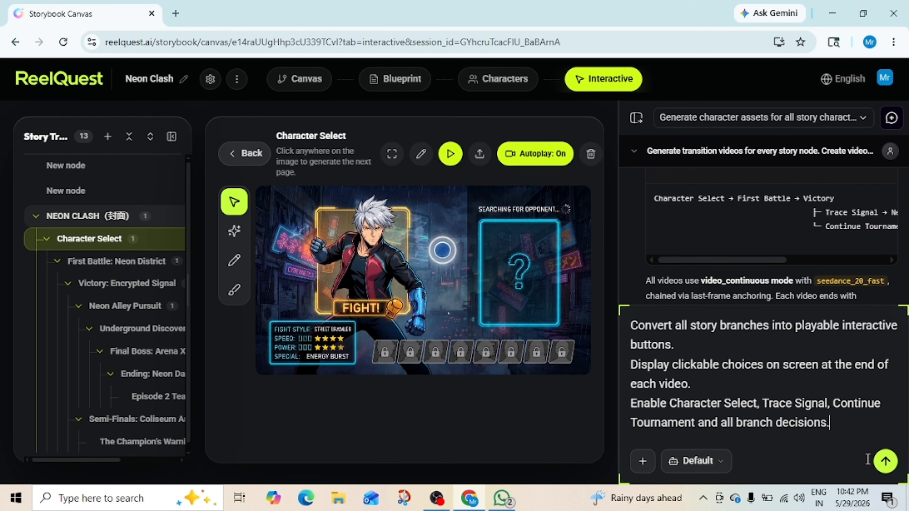
- Ask the director to convert all story branches into playable interactive buttons, with clickable choices ending each video and all branch decisions enabled
{"action": "left_click", "coordinate": [885, 460]}
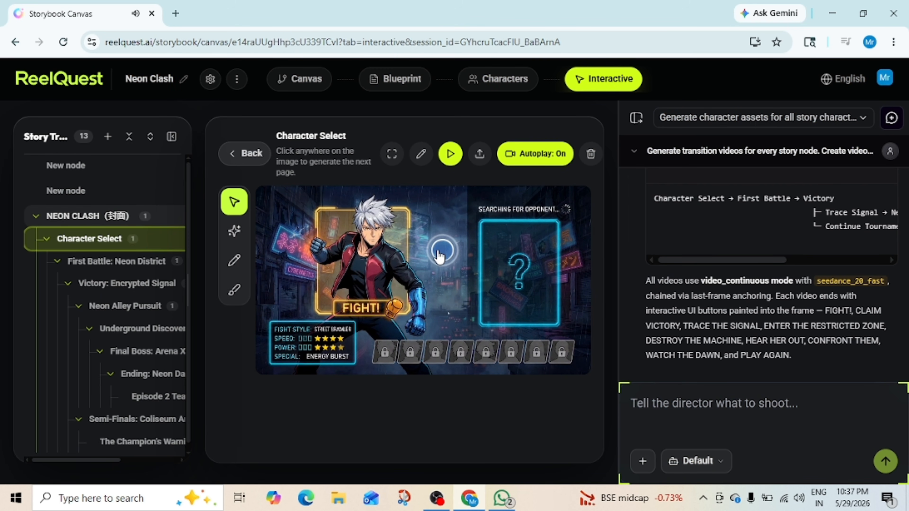
- Test the story hotspots on the Character Select, First Battle and The Champion's Warning nodes
{"action": "left_click", "coordinate": [438, 250]}
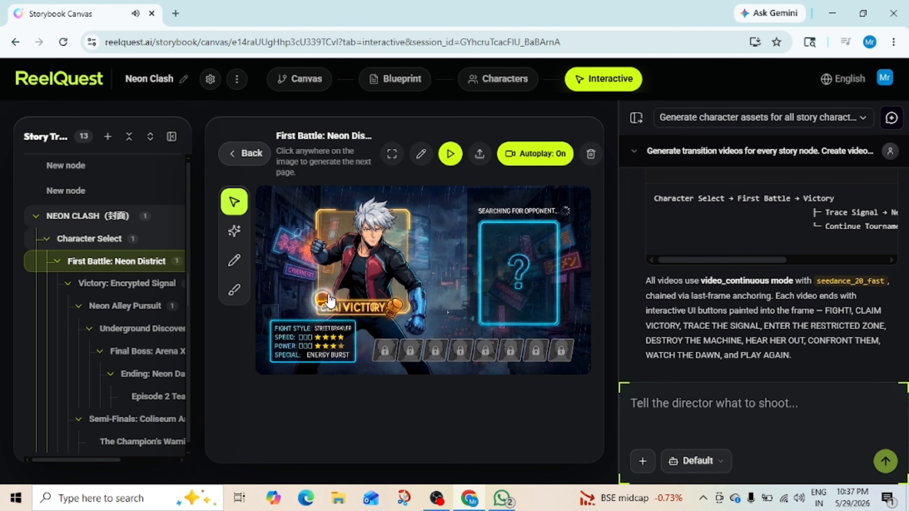
{"action": "left_click", "coordinate": [329, 301]}
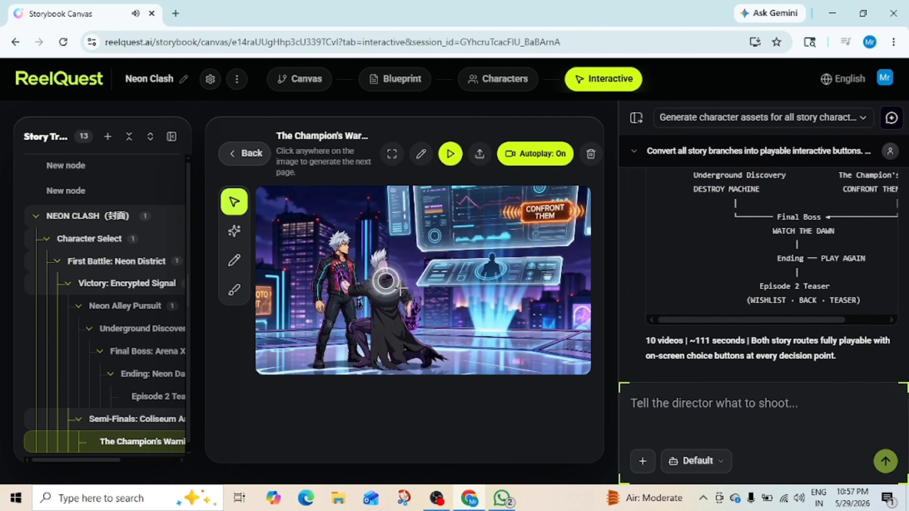
{"action": "left_click", "coordinate": [384, 278]}
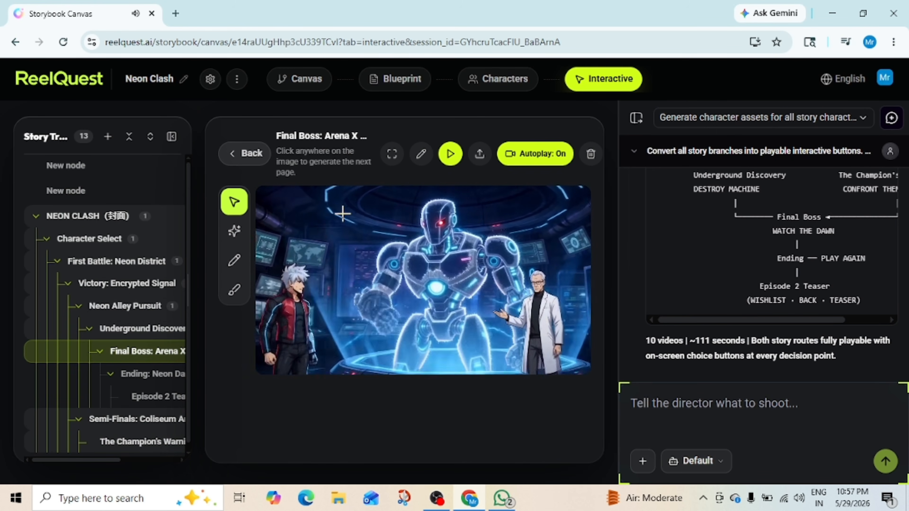
- Play the story in the full-window player, choosing to trace the signal and enter the restricted zone
{"action": "left_click", "coordinate": [391, 156]}
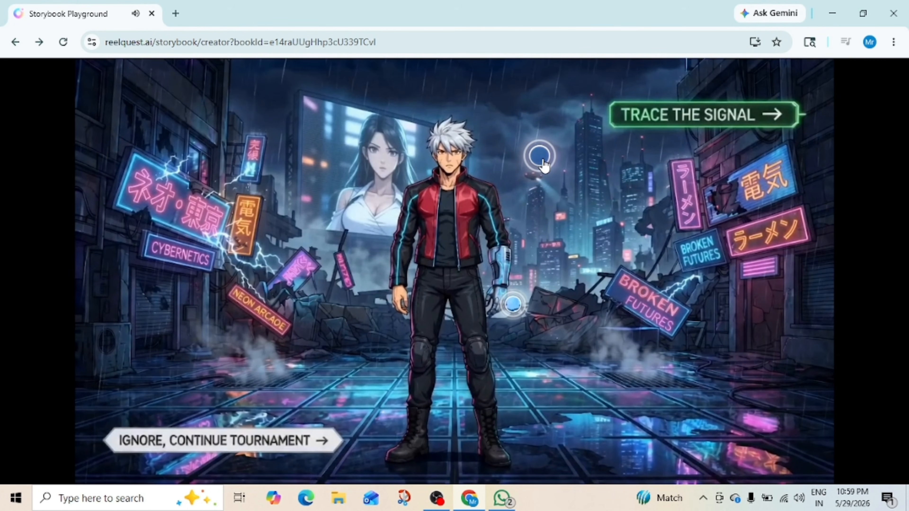
{"action": "left_click", "coordinate": [542, 160]}
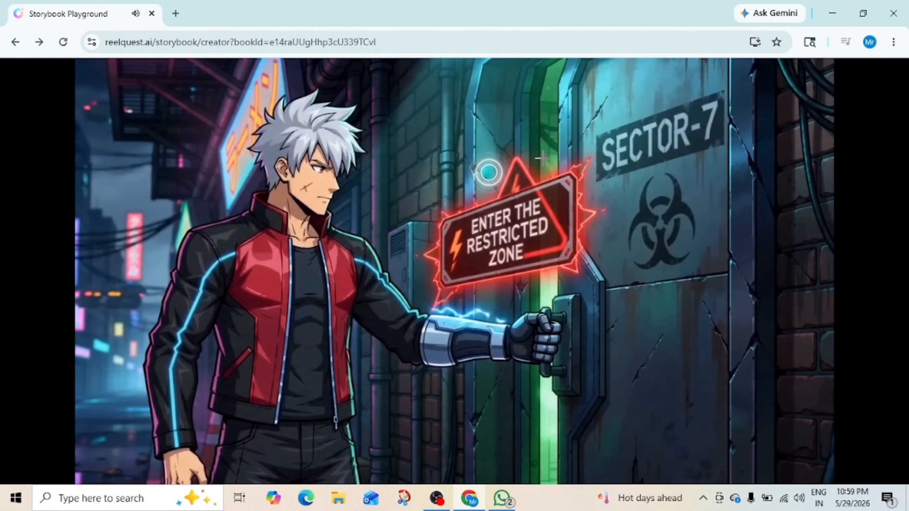
{"action": "left_click", "coordinate": [482, 181]}
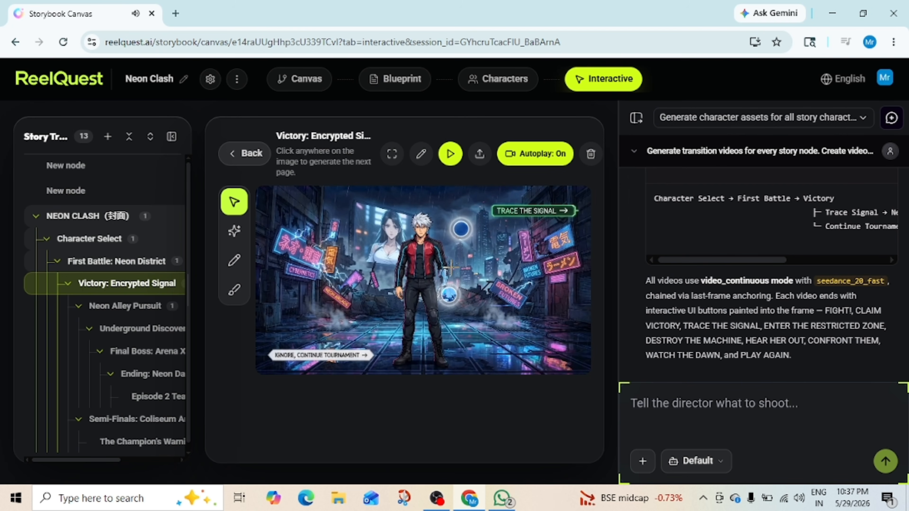
- Follow the continue-tournament branch through the Semi-Finals to The Champion's Warning, and preview the Underground Discovery and Neon Alley Pursuit nodes
{"action": "left_click", "coordinate": [453, 312]}
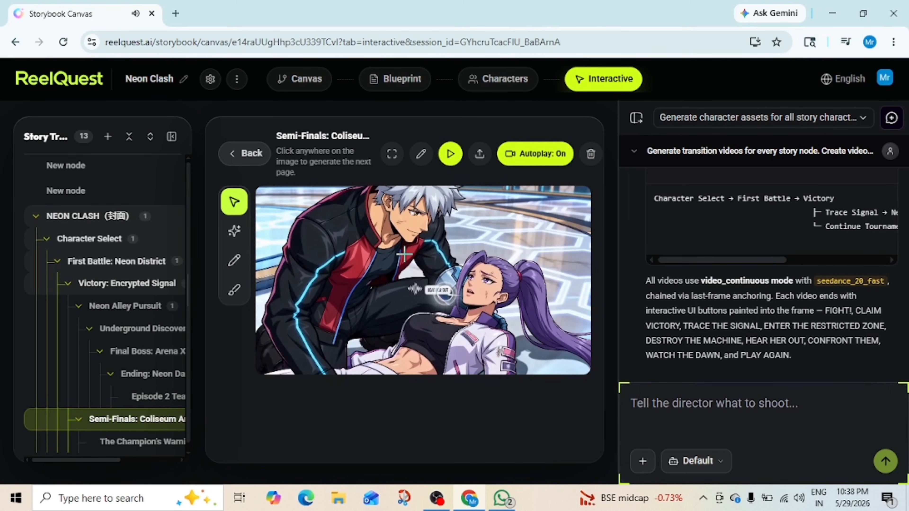
{"action": "left_click", "coordinate": [446, 292]}
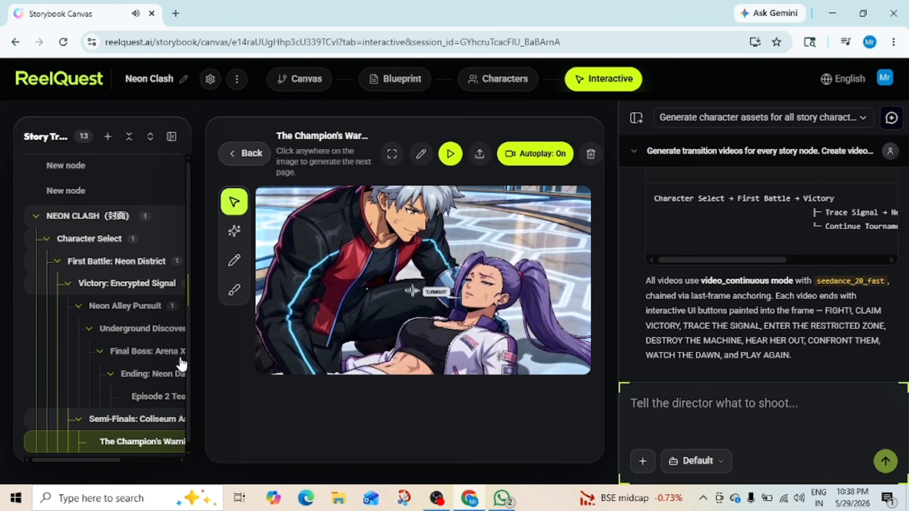
{"action": "left_click", "coordinate": [158, 329]}
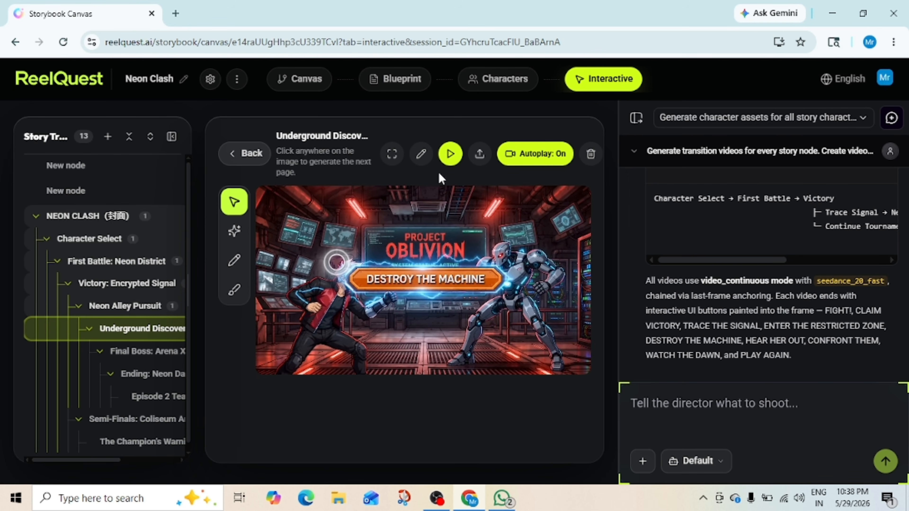
{"action": "left_click", "coordinate": [166, 303]}
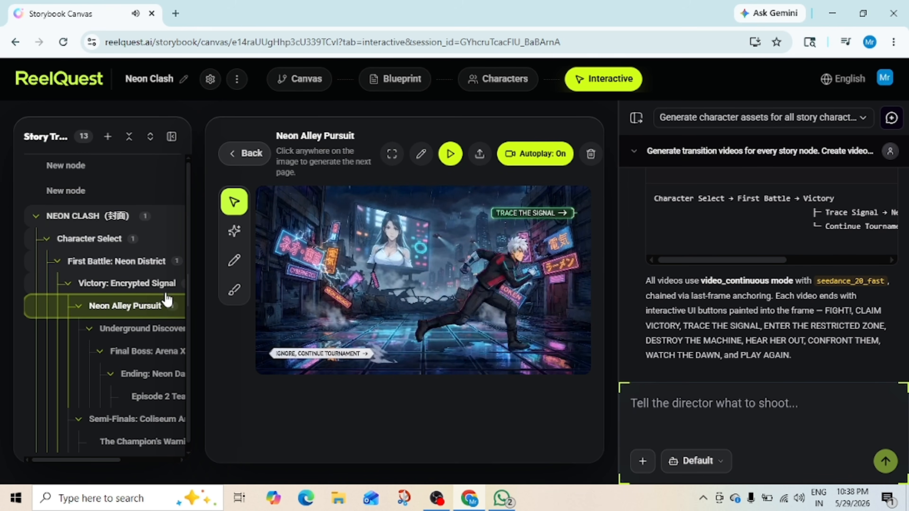